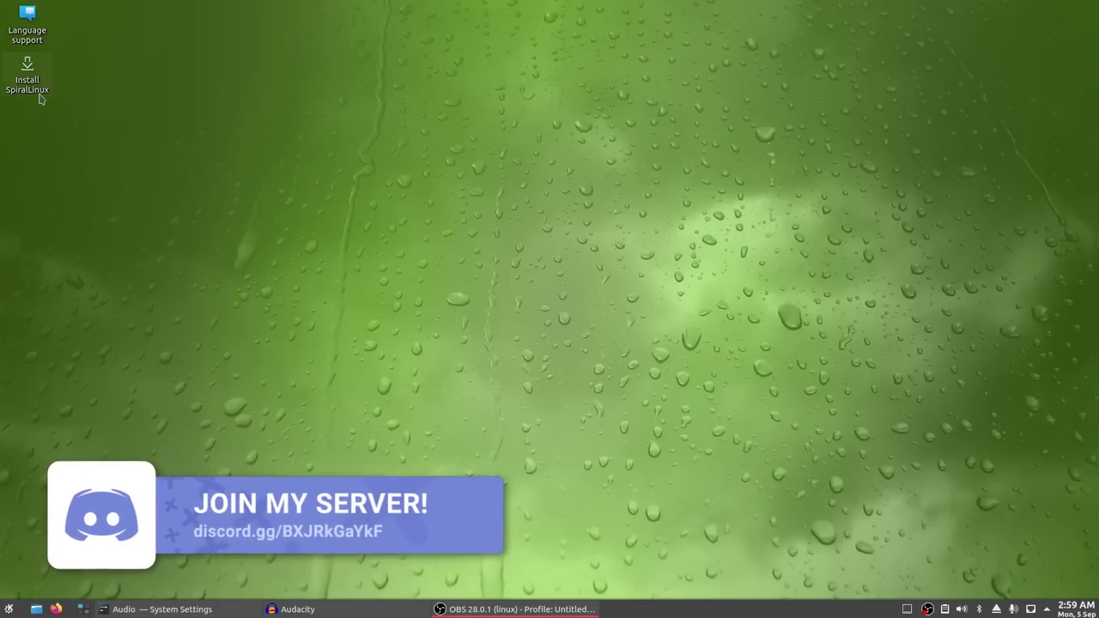
- Launch the SpiralLinux installer and open Screenshot_20220905_063237.png from the Spiral Linux folder in Gwenview
{"action": "double_click", "coordinate": [28, 69]}
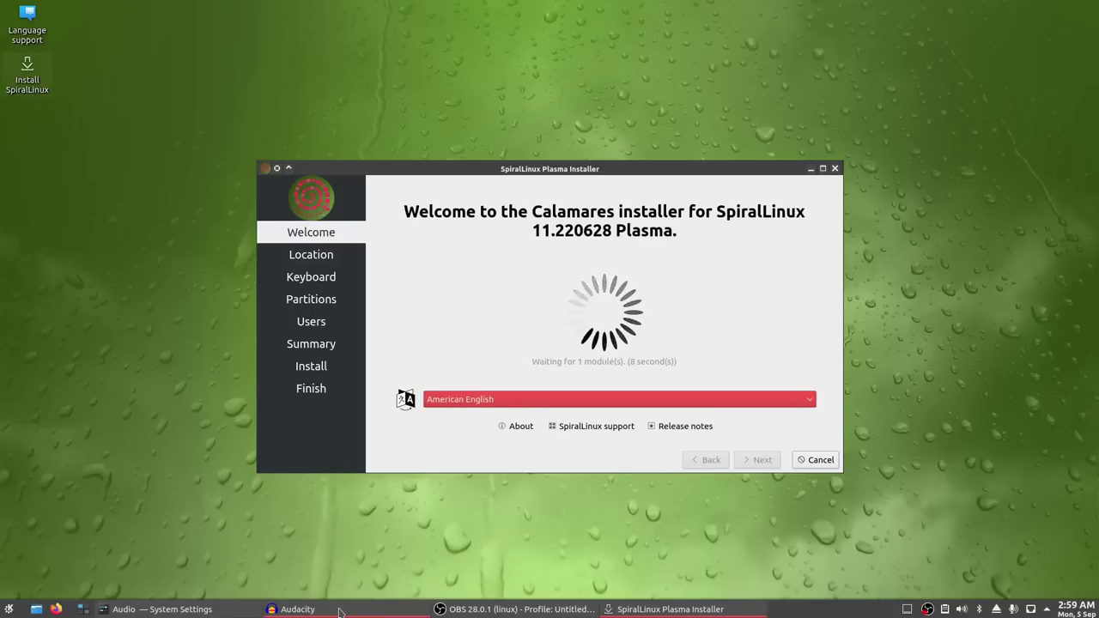
{"action": "mouse_move", "coordinate": [211, 612]}
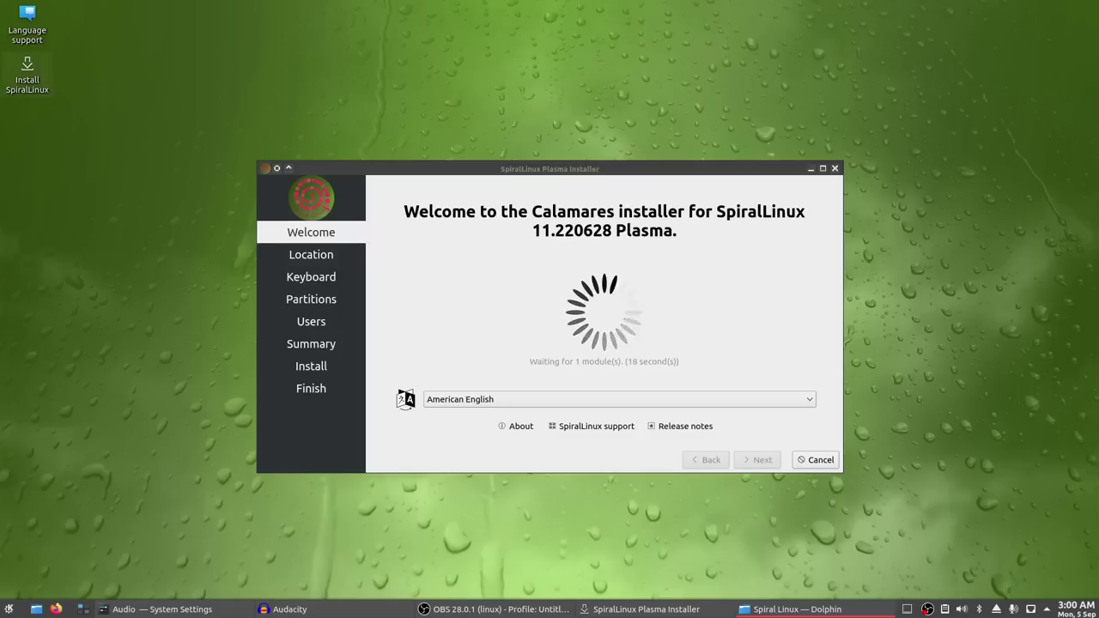
{"action": "left_click_drag", "start_coordinate": [640, 105], "coordinate": [408, 121]}
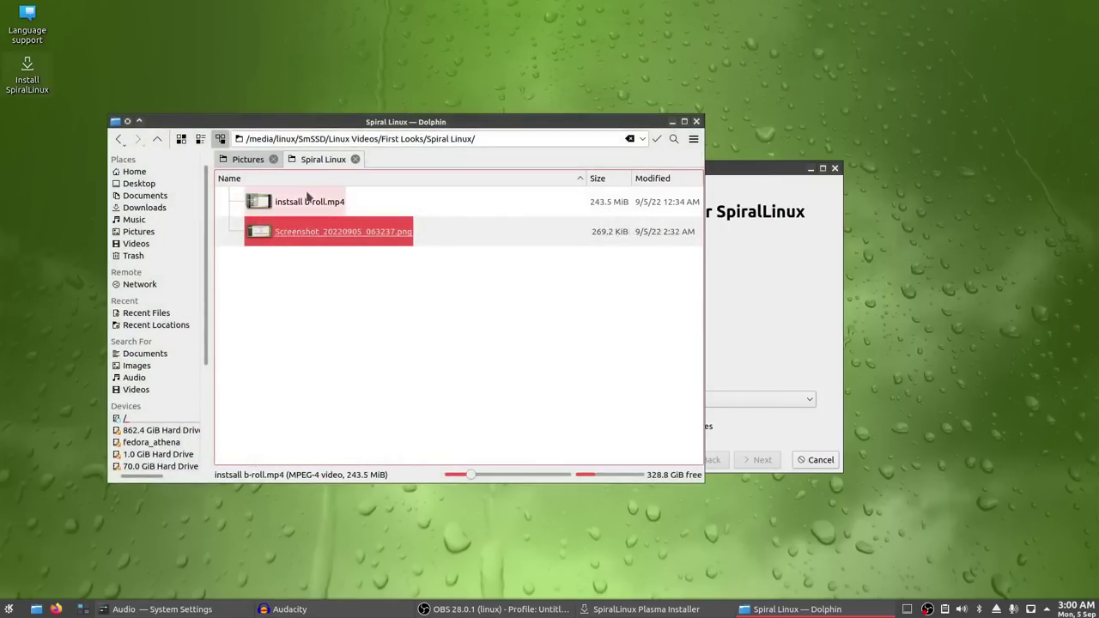
{"action": "left_click", "coordinate": [307, 242]}
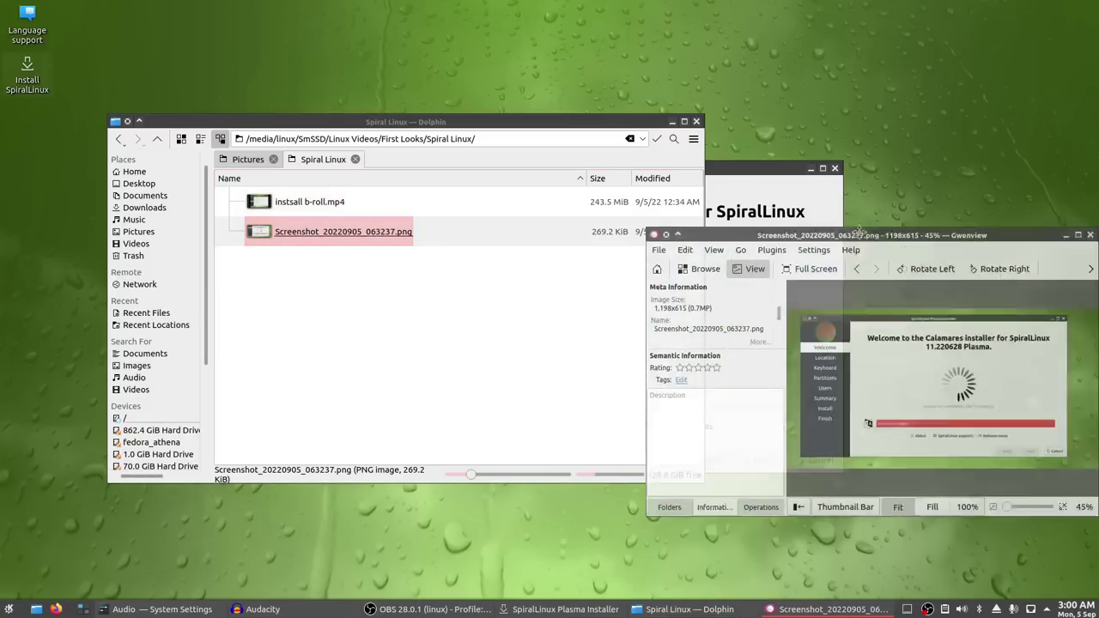
- Maximize the Gwenview window showing Screenshot_20220905_063237.png
{"action": "double_click", "coordinate": [328, 151]}
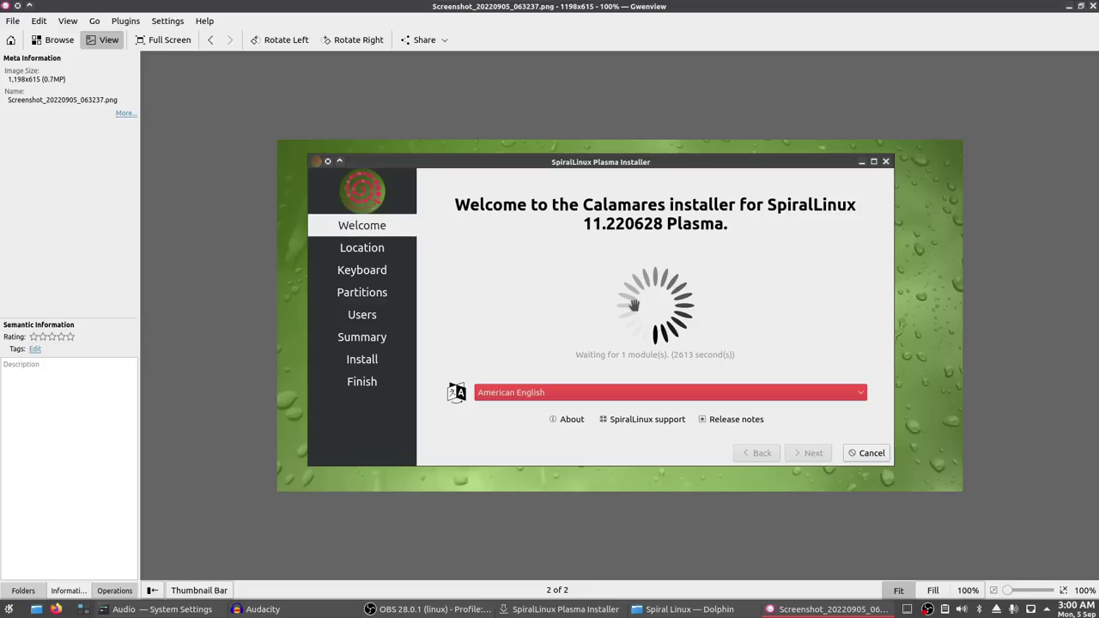
- Quit Gwenview, leaving Dolphin's Spiral Linux folder on screen
{"action": "key", "text": "ctrl+q"}
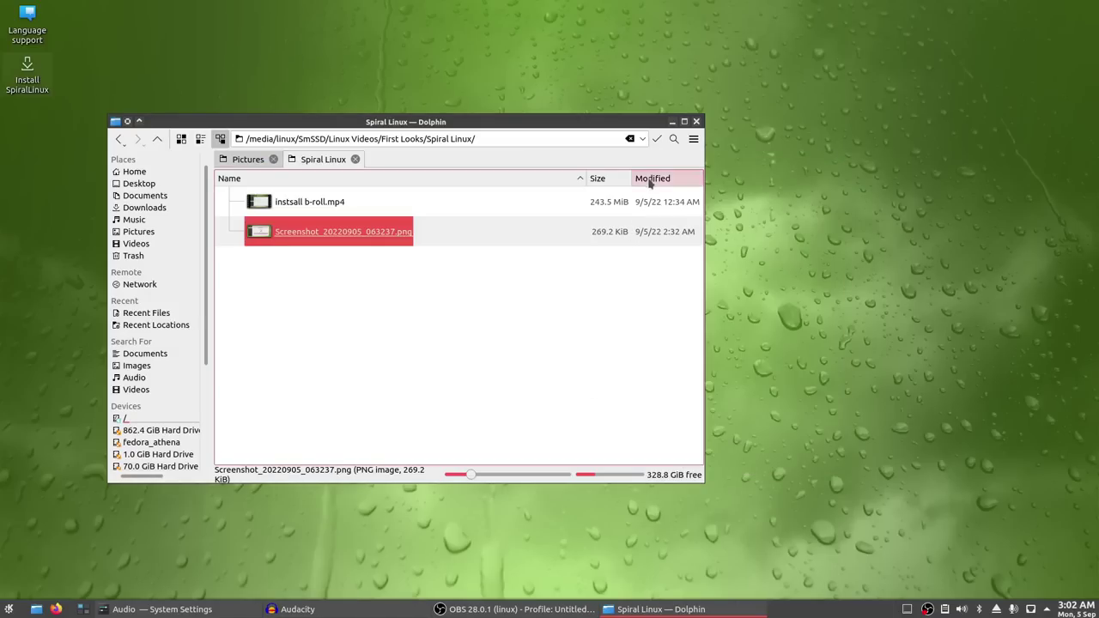
- Close Dolphin and choose Erase disk on the installer's Partitions page
{"action": "left_click", "coordinate": [696, 121]}
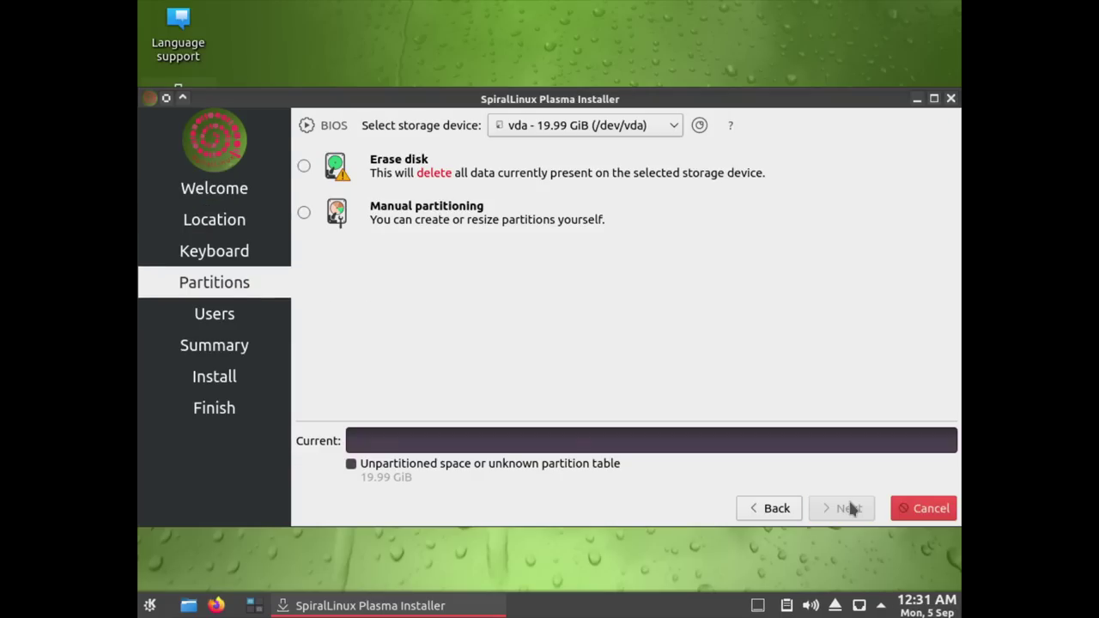
{"action": "left_click", "coordinate": [428, 200]}
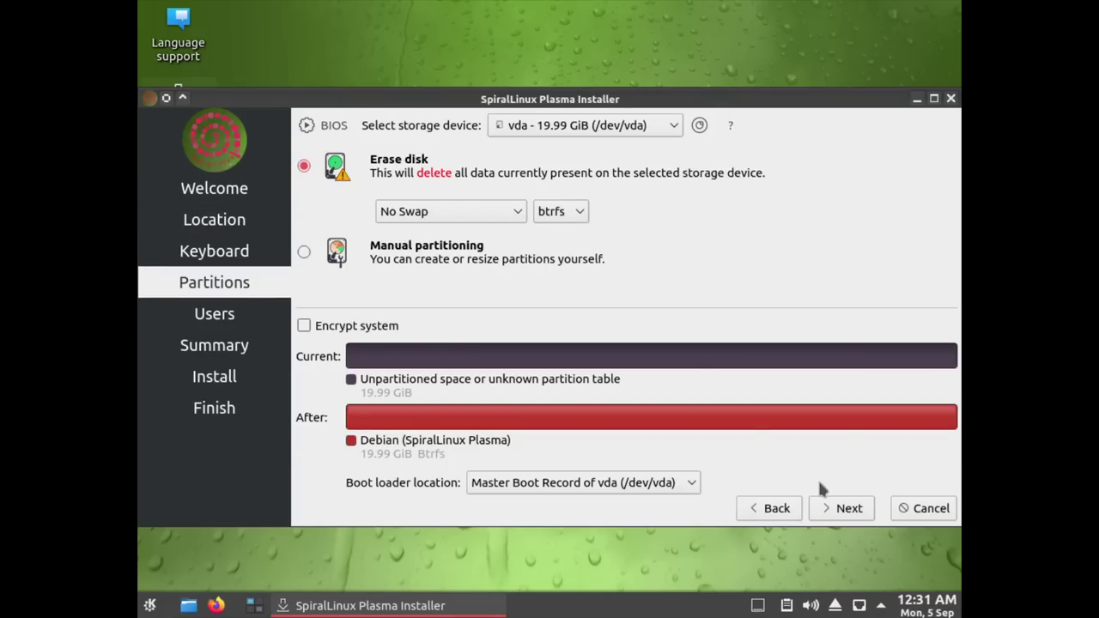
{"action": "left_click", "coordinate": [840, 508]}
- Enter the user's login name, computer name spiralvm and a password, then continue to Summary
{"action": "type", "text": "matt"}
{"action": "key", "text": "Tab"}
{"action": "key", "text": "Tab"}
{"action": "type", "text": "sprial"}
{"action": "key", "text": "BackSpace"}
{"action": "key", "text": "BackSpace"}
{"action": "key", "text": "BackSpace"}
{"action": "type", "text": "iralvm"}
{"action": "key", "text": "Tab"}
{"action": "type", "text": "123"}
{"action": "key", "text": "Tab"}
{"action": "type", "text": "123"}
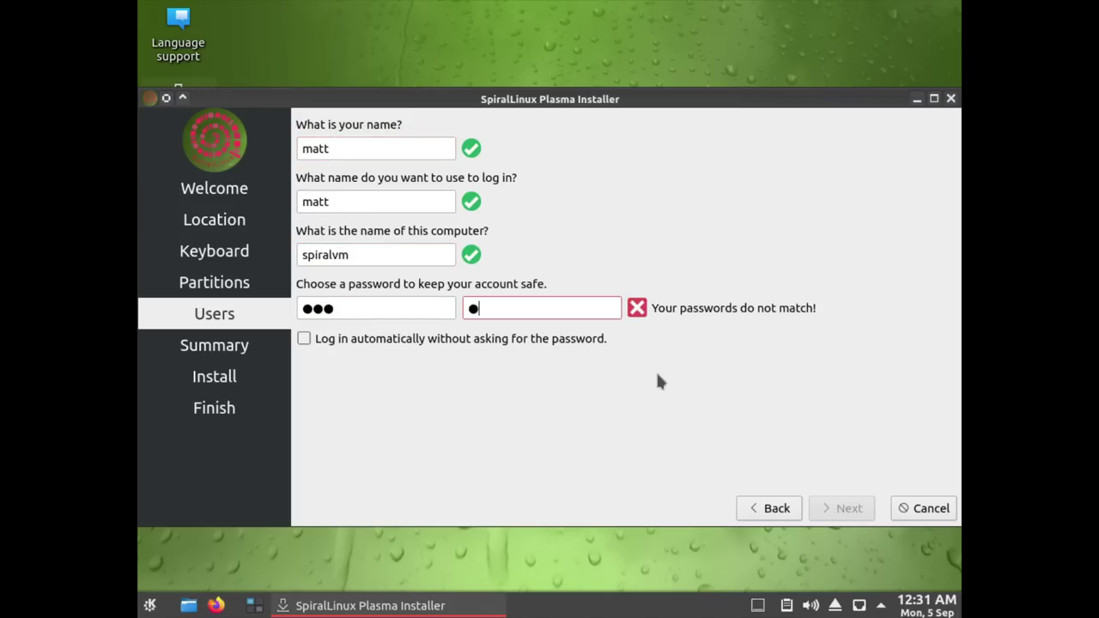
{"action": "left_click", "coordinate": [846, 508]}
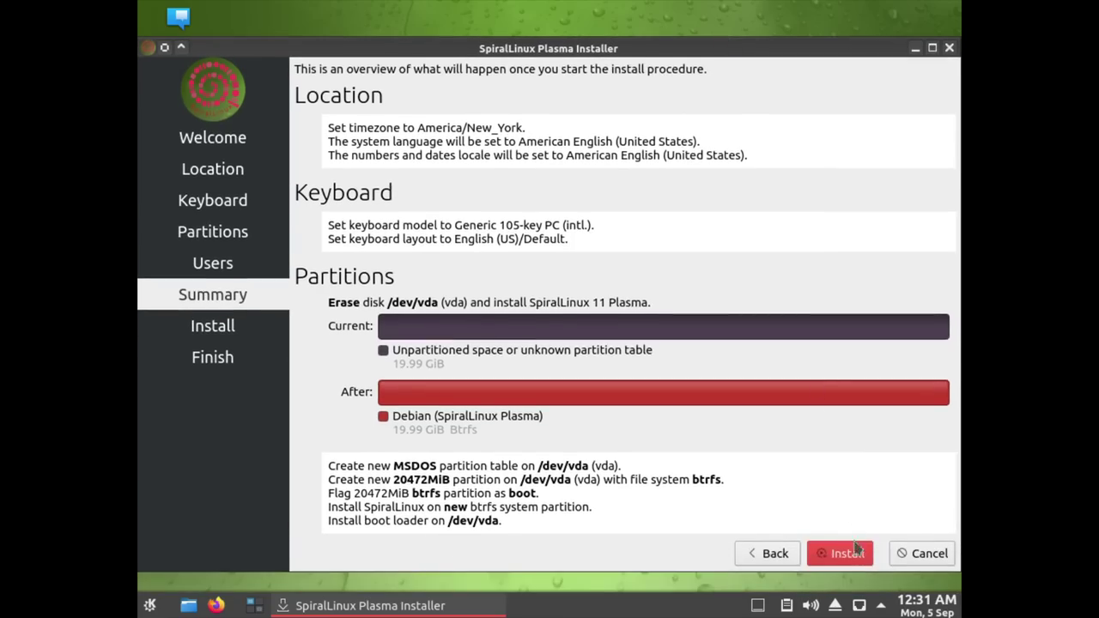
- Start installing SpiralLinux onto /dev/vda from the Summary page
{"action": "left_click", "coordinate": [856, 549]}
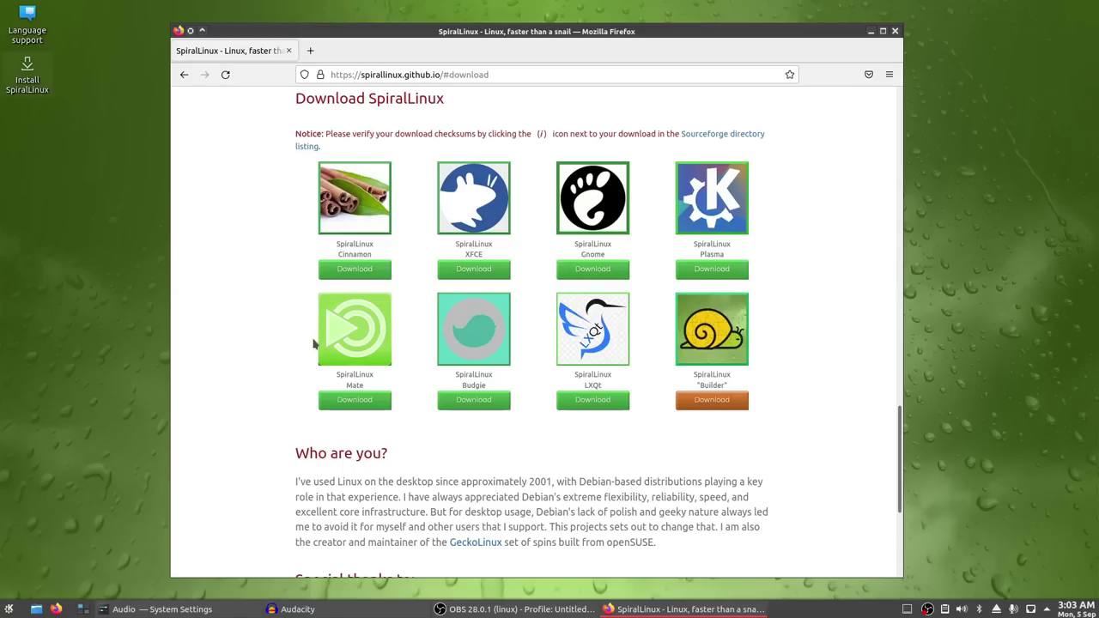
- Scroll up to the 'Welcome to SpiralLinux' introduction at the top of the site
{"action": "scroll", "coordinate": [303, 380], "scroll_direction": "up", "scroll_amount": 3}
{"action": "scroll", "coordinate": [302, 381], "scroll_direction": "up", "scroll_amount": 15}
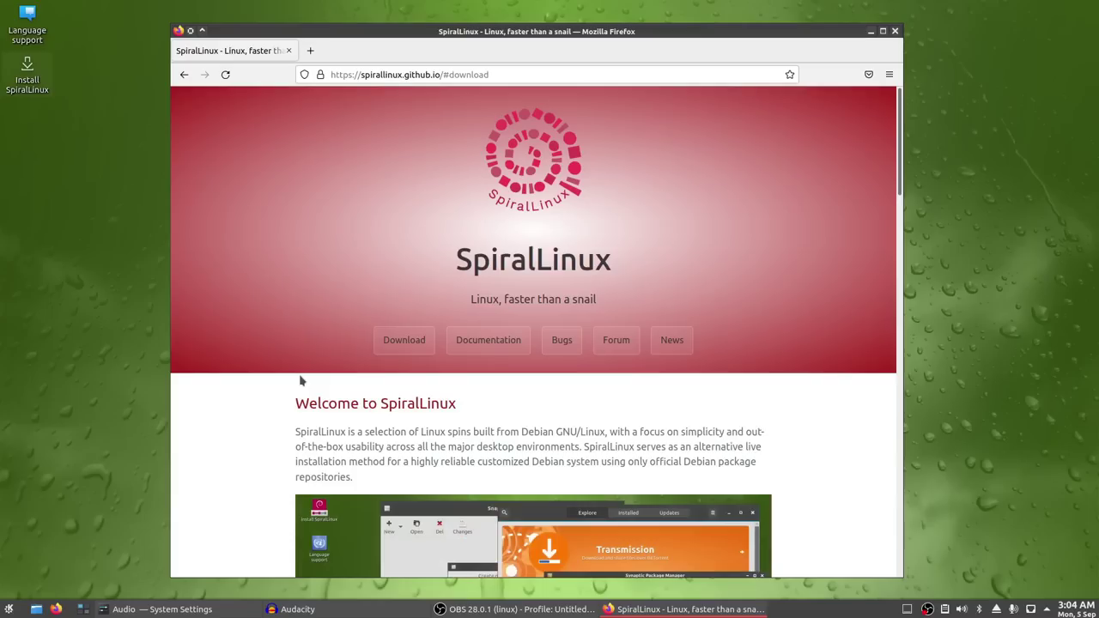
- Scroll down to the feature list and the 'Why another Debian-based distro?' section
{"action": "scroll", "coordinate": [221, 378], "scroll_direction": "down", "scroll_amount": 6}
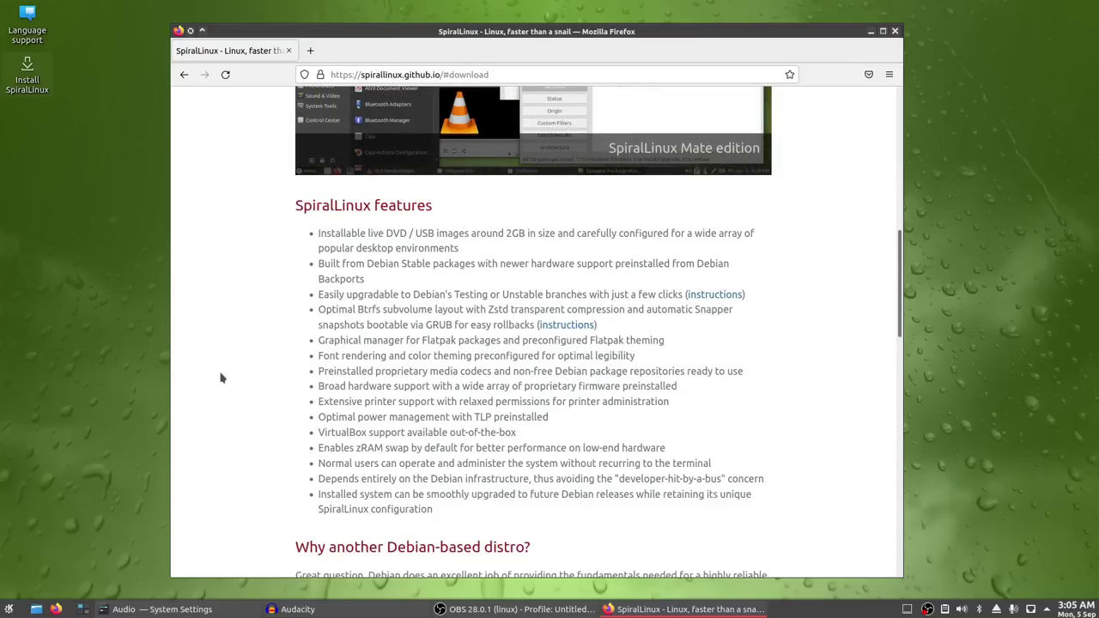
{"action": "scroll", "coordinate": [343, 412], "scroll_direction": "down", "scroll_amount": 3}
{"action": "left_click_drag", "start_coordinate": [429, 444], "coordinate": [444, 442]}
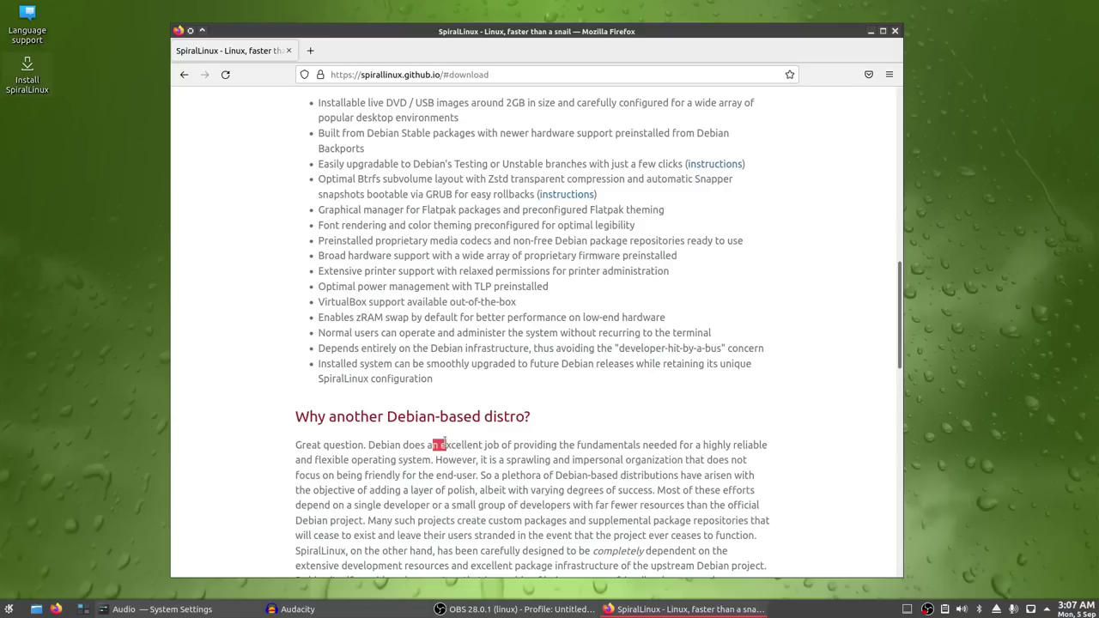
- Read further through 'Why another Debian-based distro?' and close Firefox
{"action": "scroll", "coordinate": [453, 467], "scroll_direction": "down", "scroll_amount": 2}
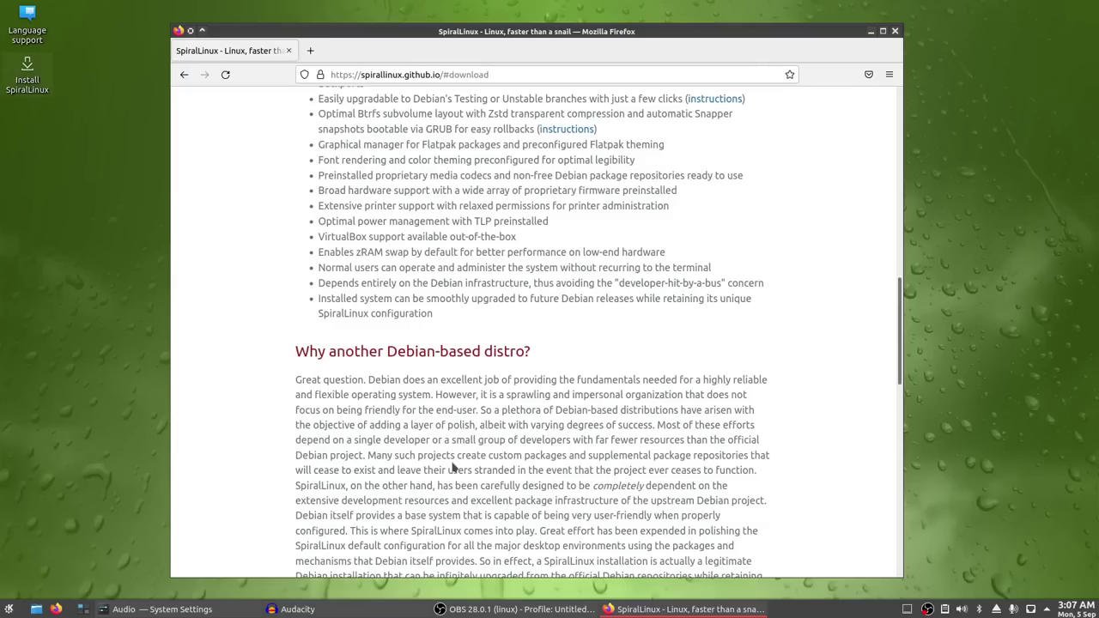
{"action": "scroll", "coordinate": [454, 467], "scroll_direction": "down", "scroll_amount": 3}
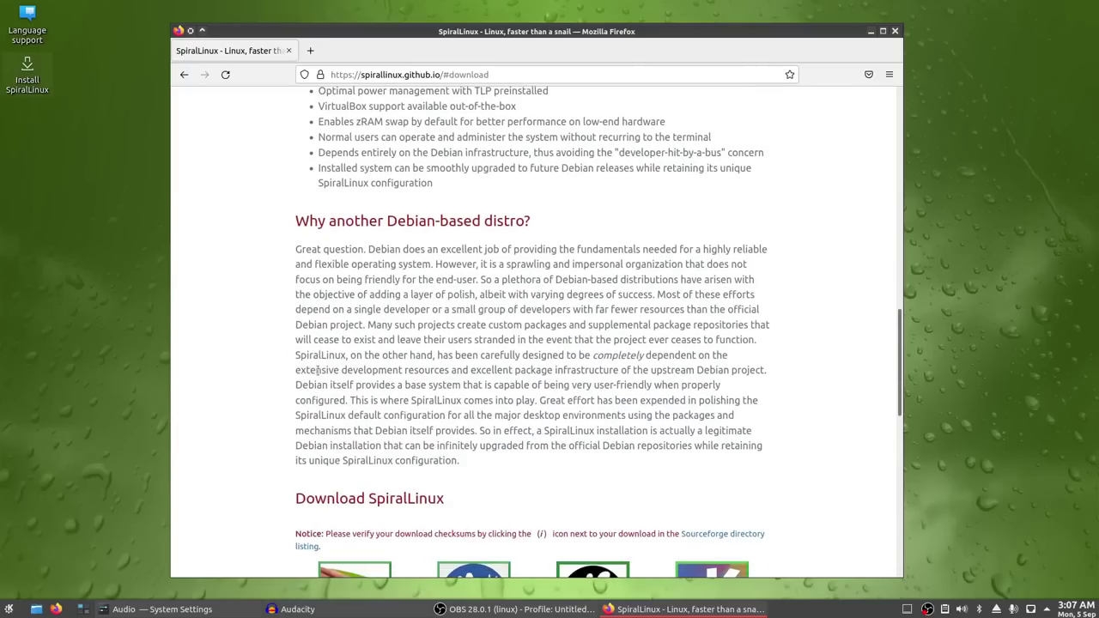
{"action": "key", "text": "alt+F4"}
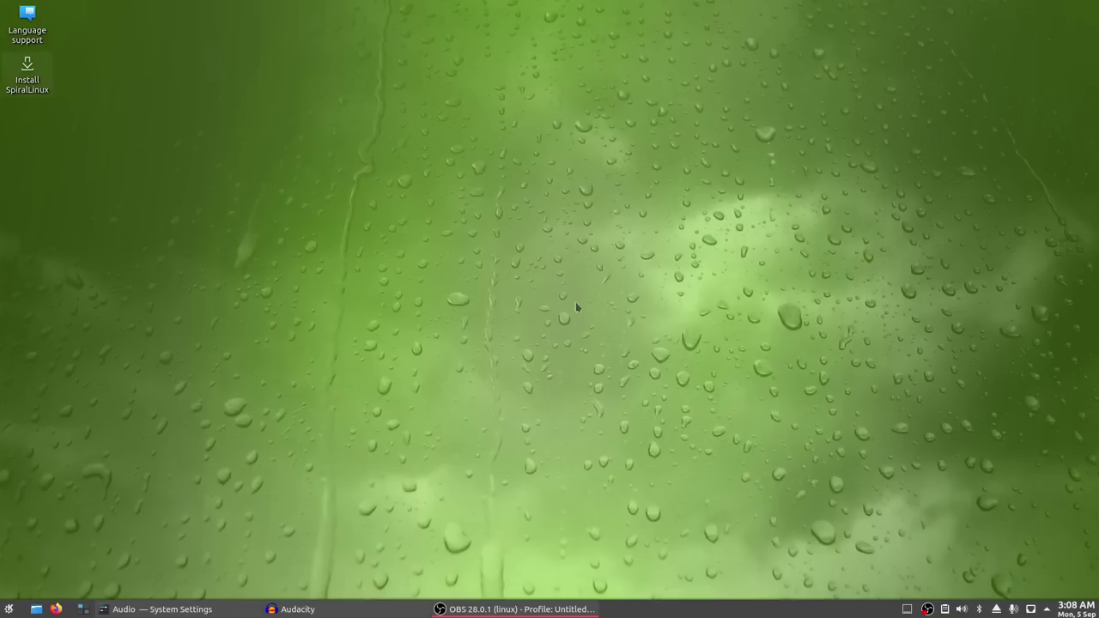
- Open the application menu and browse the Multimedia, Settings and System submenus
{"action": "left_click", "coordinate": [10, 609]}
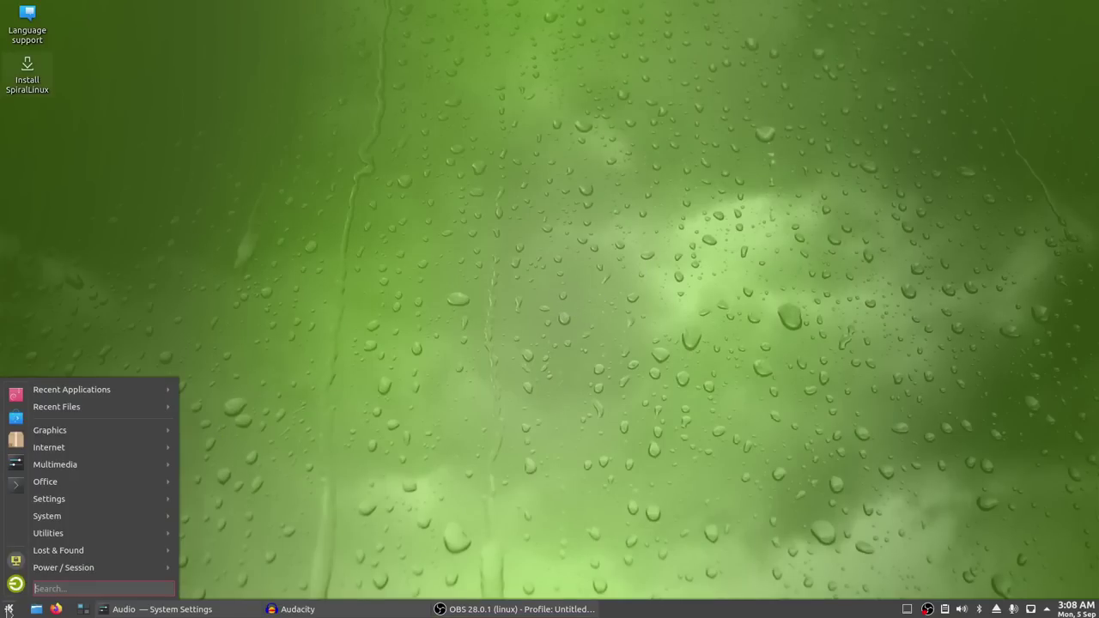
{"action": "mouse_move", "coordinate": [102, 440]}
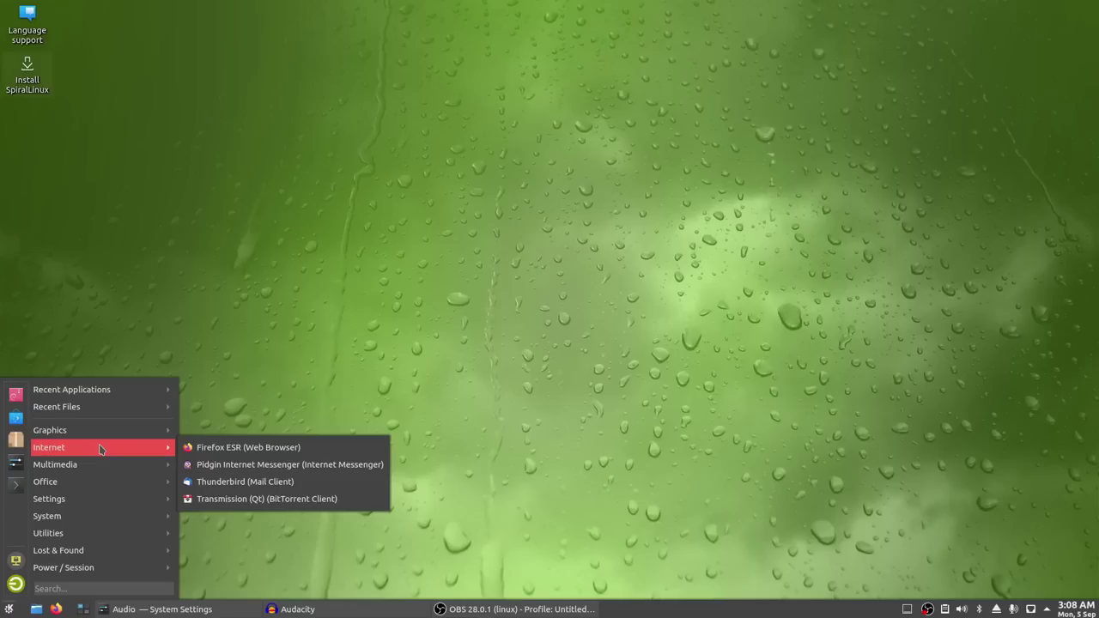
{"action": "mouse_move", "coordinate": [100, 469]}
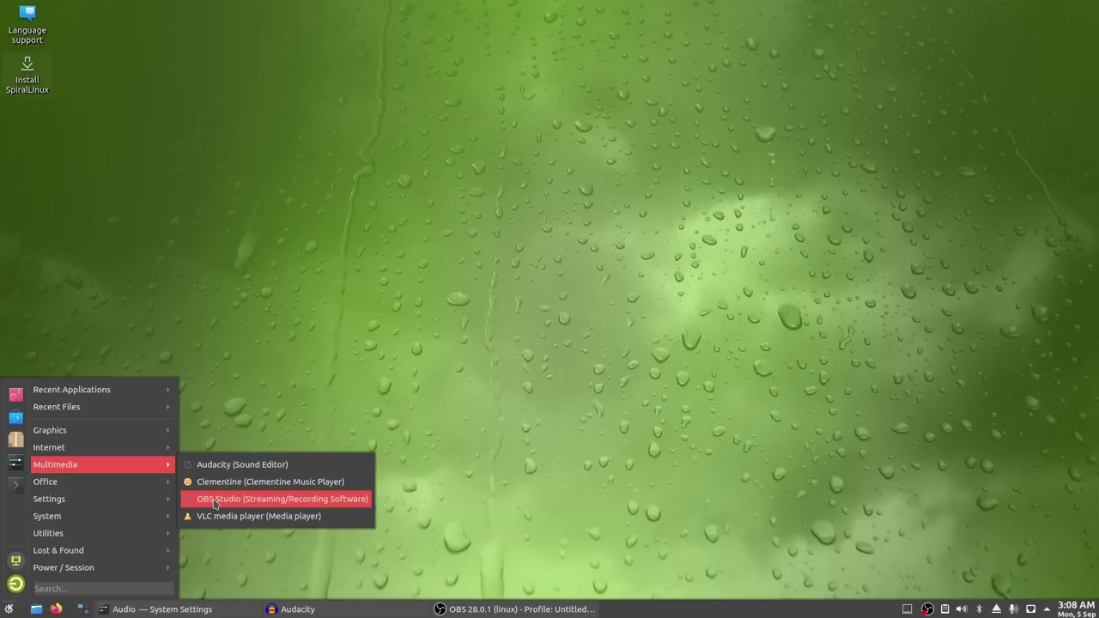
{"action": "mouse_move", "coordinate": [146, 488]}
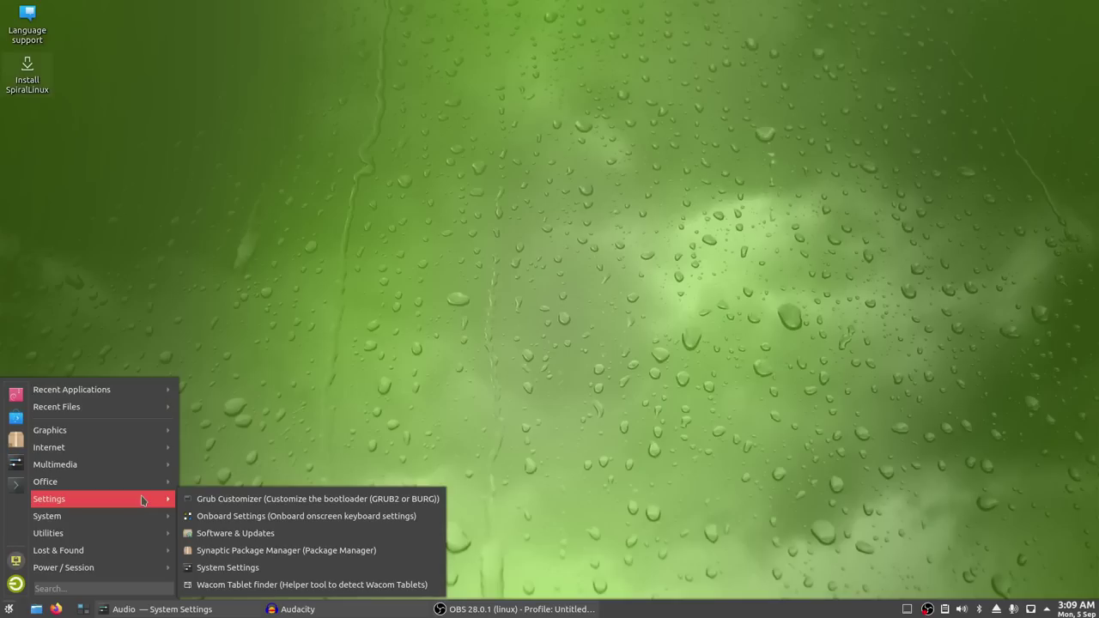
- Close the menu, reopen it, and bring the Audio System Settings window forward
{"action": "mouse_move", "coordinate": [138, 516]}
{"action": "left_click", "coordinate": [245, 410]}
{"action": "left_click", "coordinate": [8, 609]}
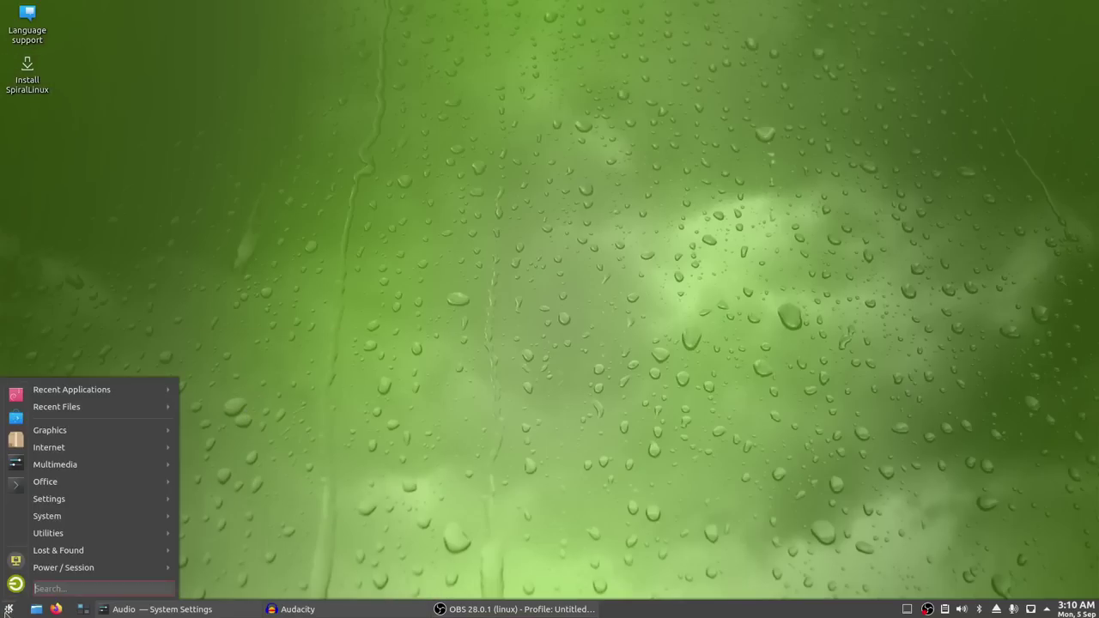
{"action": "left_click", "coordinate": [8, 609]}
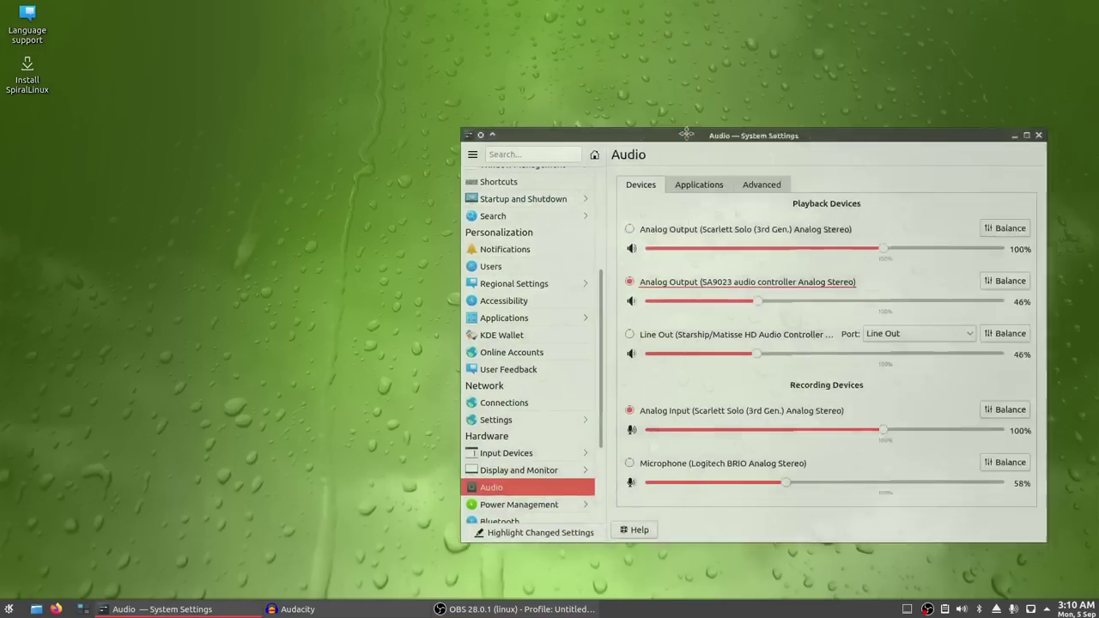
- Compare the Global Theme and Plasma Style options, then close System Settings
{"action": "scroll", "coordinate": [258, 185], "scroll_direction": "up", "scroll_amount": 3}
{"action": "scroll", "coordinate": [257, 187], "scroll_direction": "up", "scroll_amount": 3}
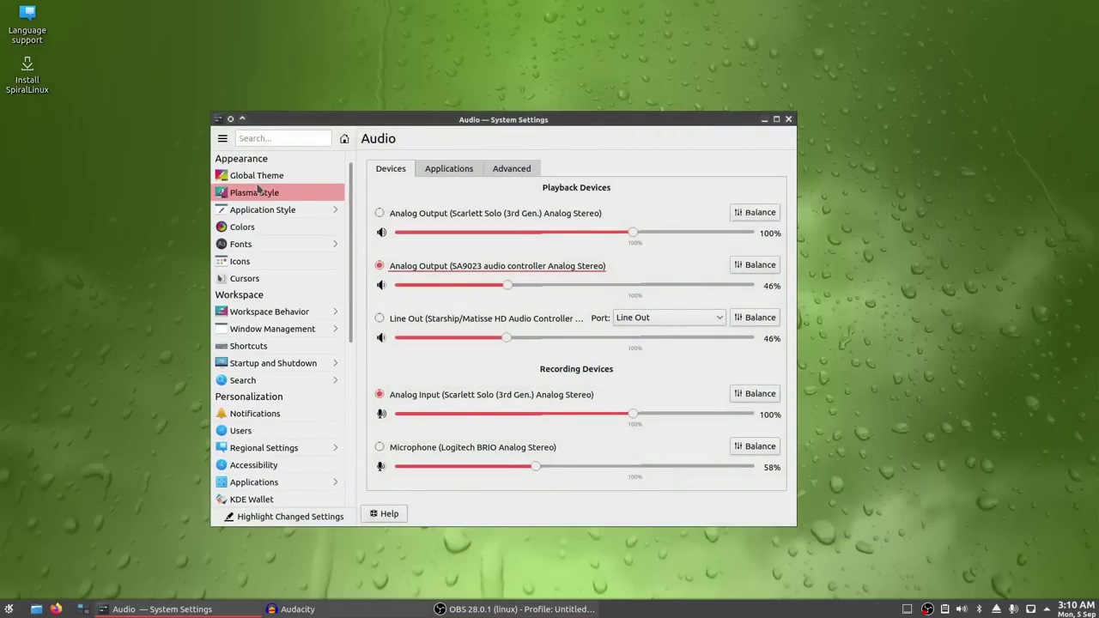
{"action": "left_click", "coordinate": [258, 175]}
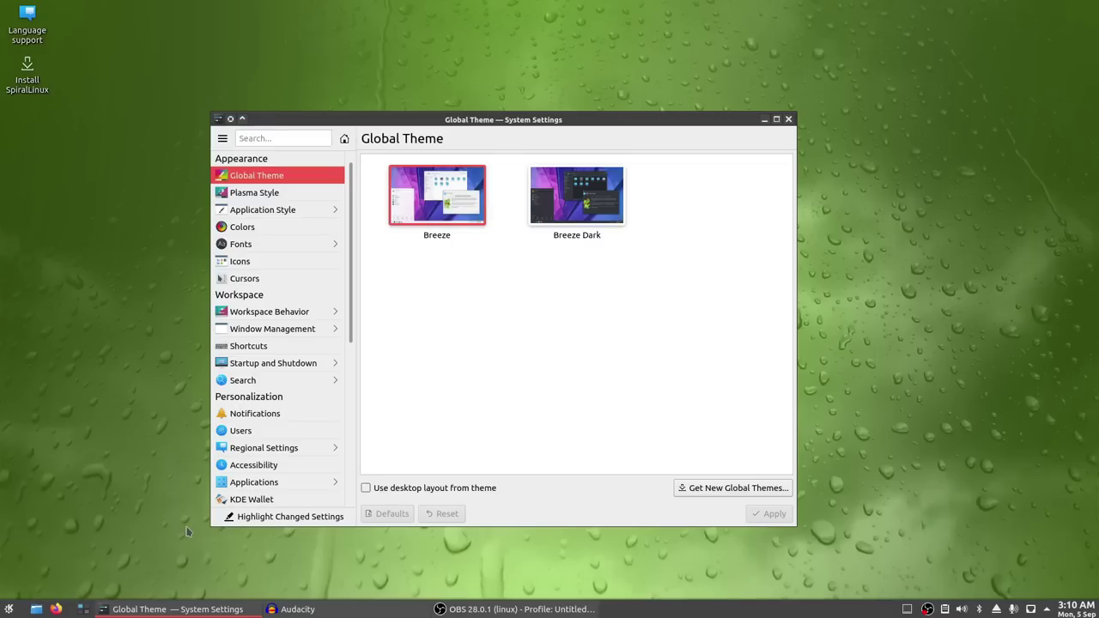
{"action": "left_click", "coordinate": [255, 192]}
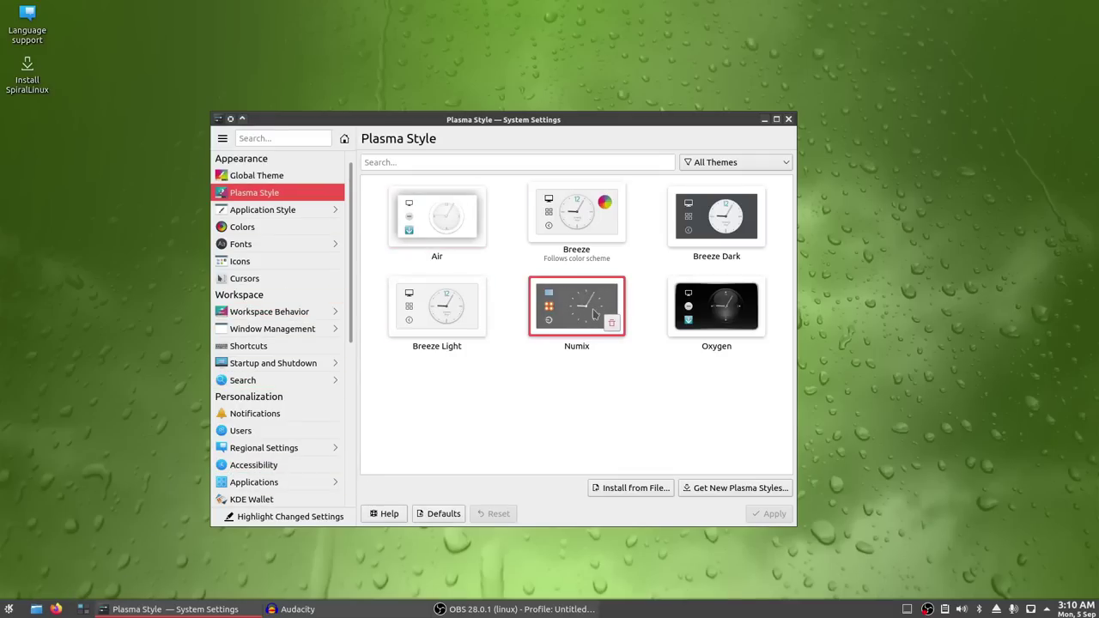
{"action": "left_click", "coordinate": [288, 176]}
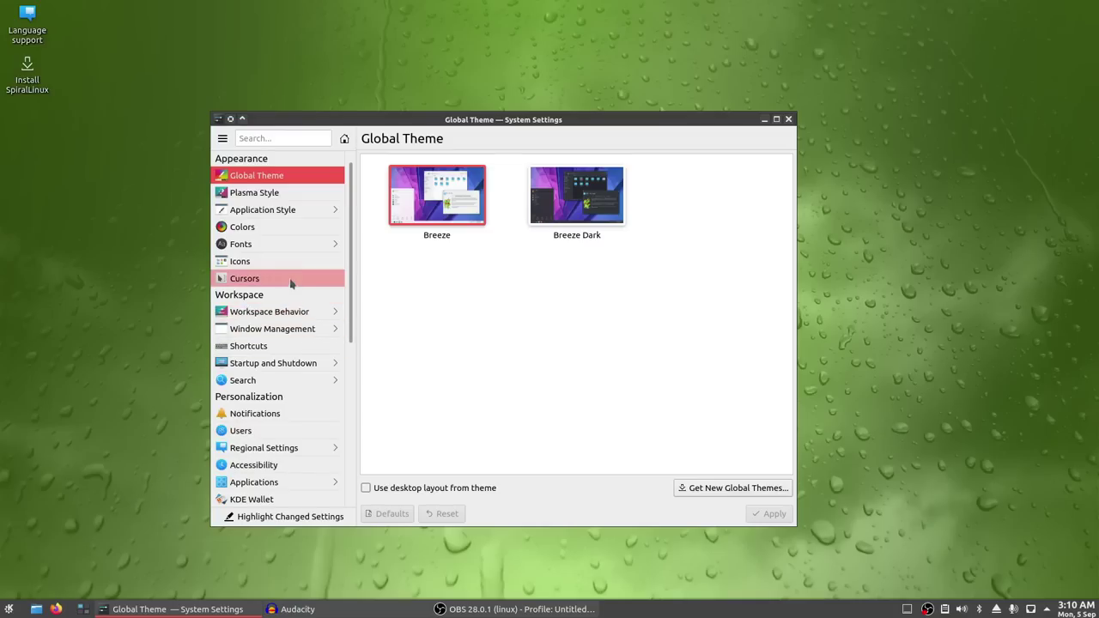
{"action": "left_click", "coordinate": [788, 119]}
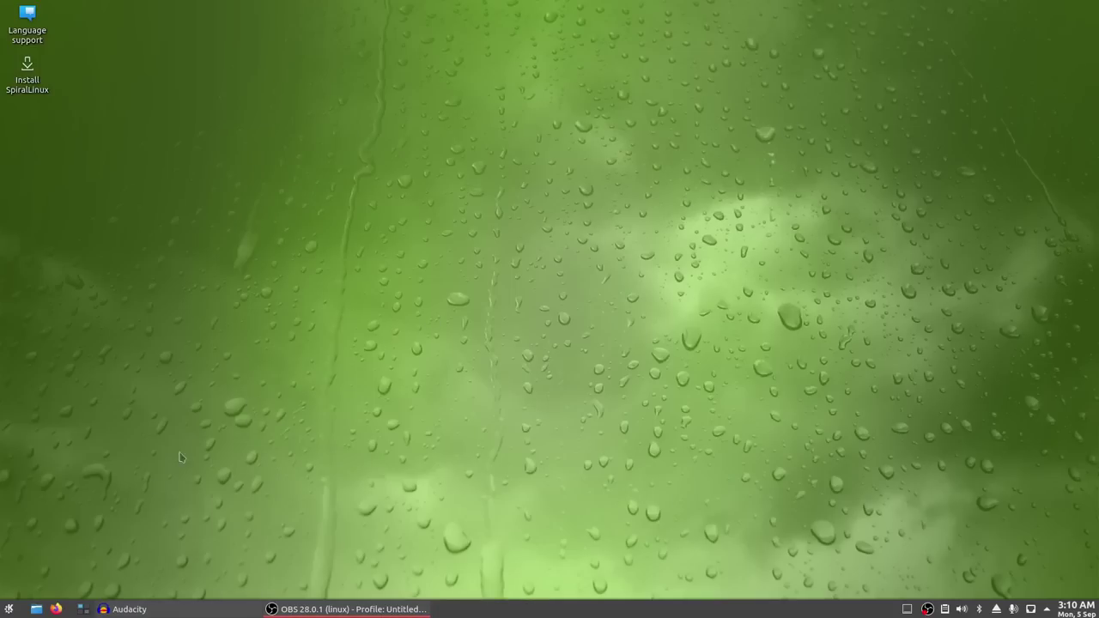
- Run free -m in a new Konsole terminal (64328 MB total, 3628 used), then close it
{"action": "key", "text": "super"}
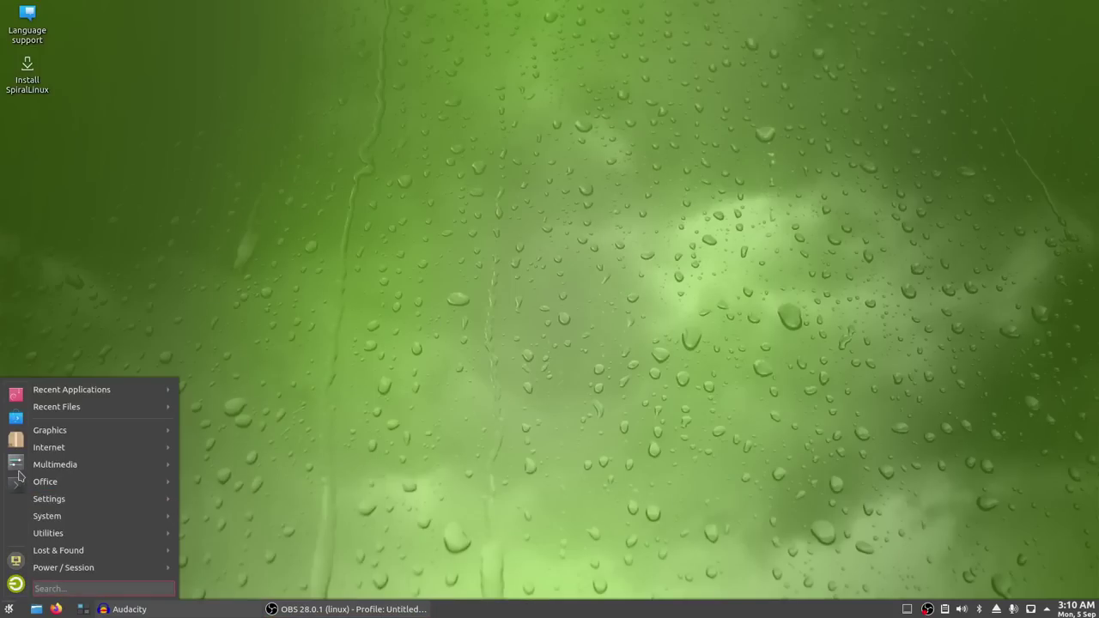
{"action": "key", "text": "ctrl+alt+t"}
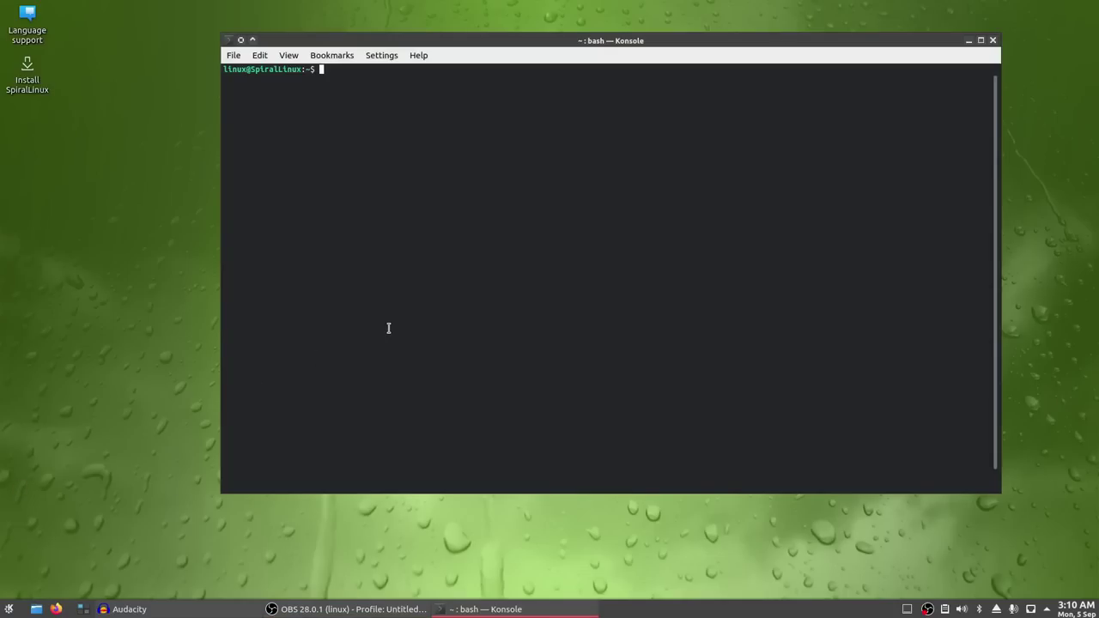
{"action": "type", "text": "freem"}
{"action": "key", "text": "BackSpace"}
{"action": "type", "text": "-m"}
{"action": "key", "text": "Return"}
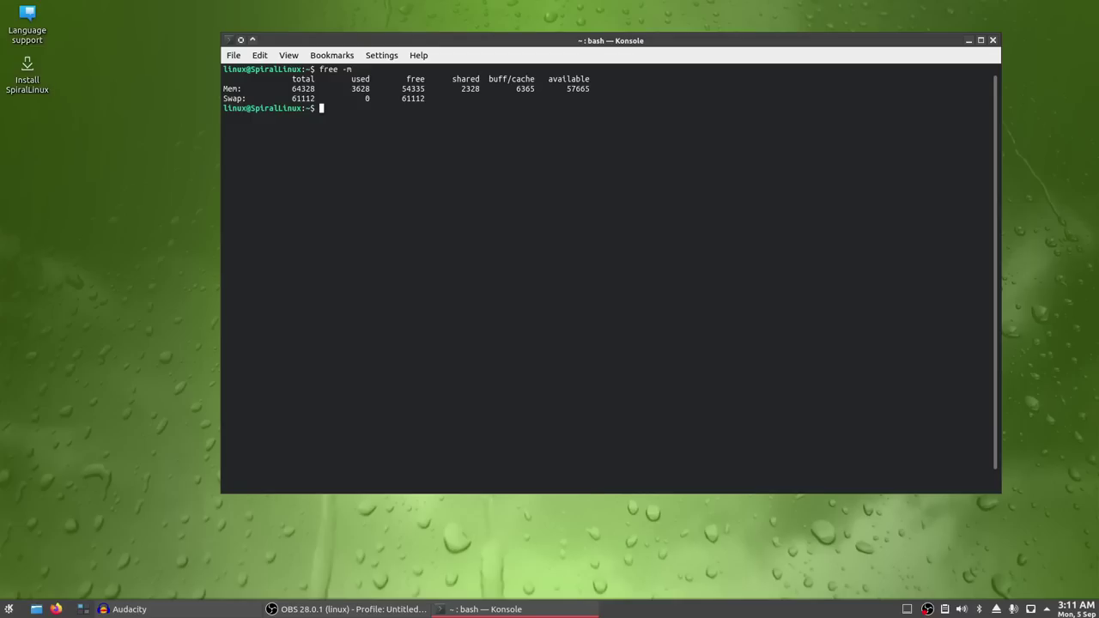
{"action": "key", "text": "ctrl+d"}
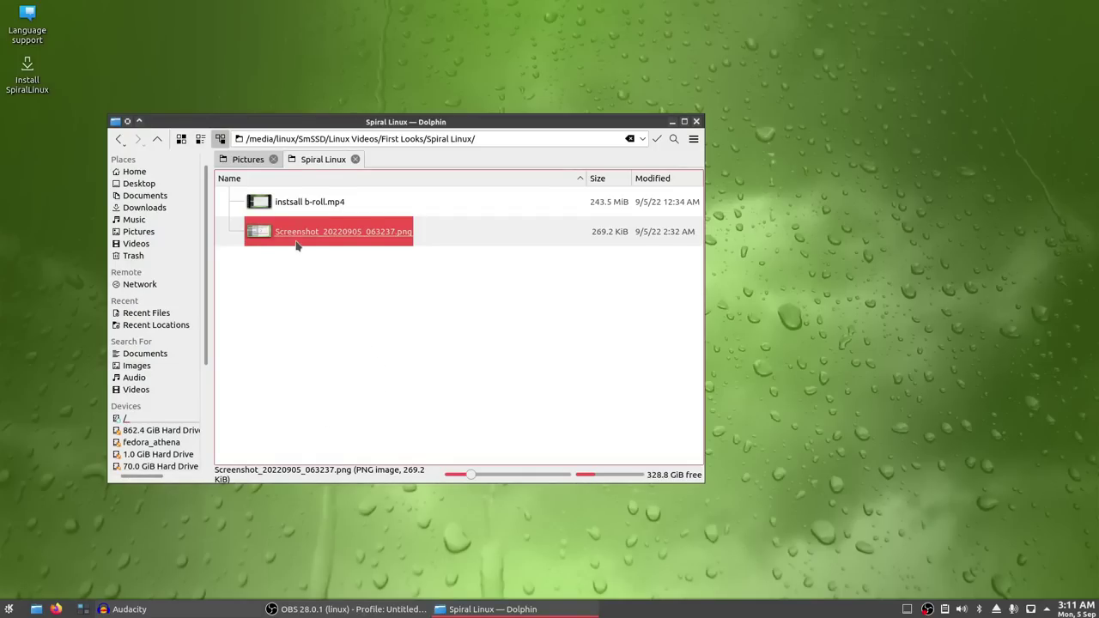
- Check the empty Pictures tab, switch back to the Spiral Linux tab, and close Dolphin
{"action": "left_click", "coordinate": [250, 162]}
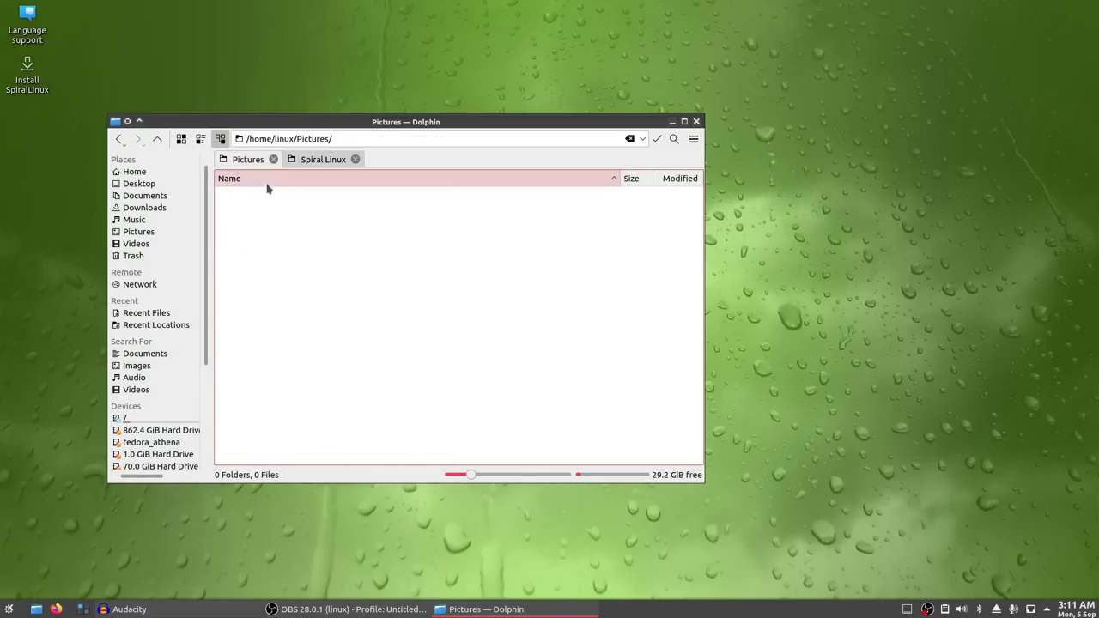
{"action": "left_click", "coordinate": [306, 162]}
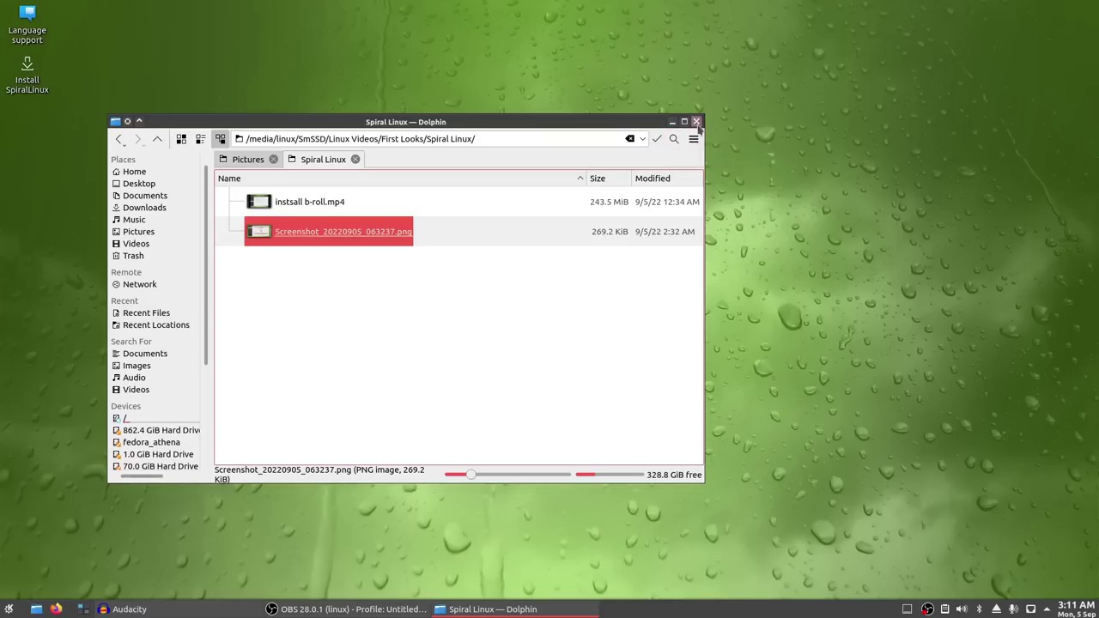
{"action": "left_click", "coordinate": [697, 121]}
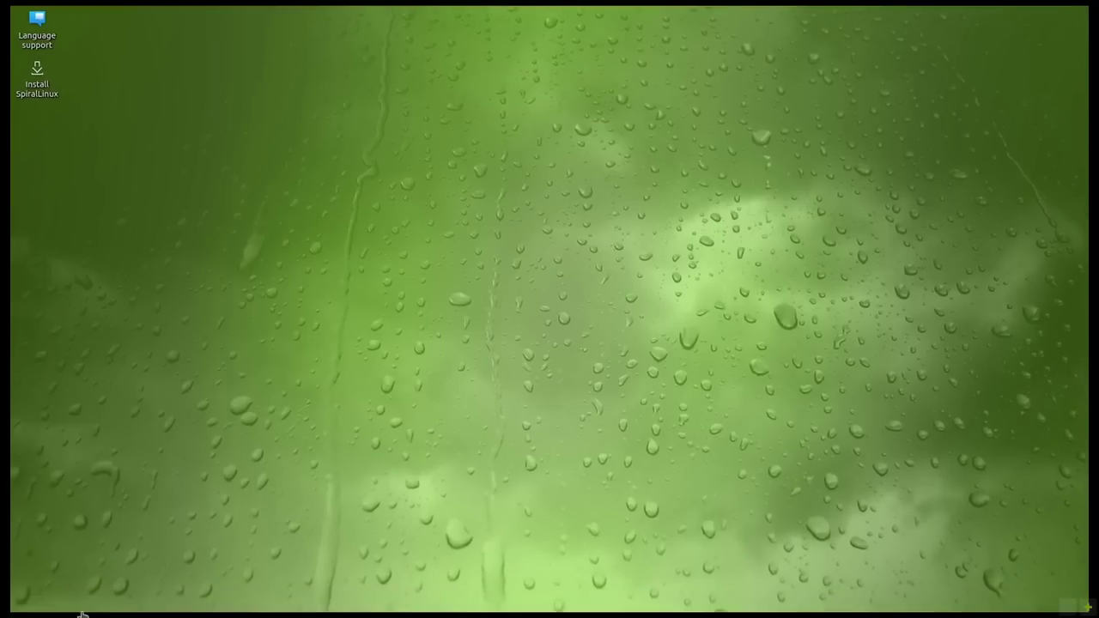
- Open two Dolphin windows on the Spiral Linux folder from the taskbar launcher
{"action": "left_click", "coordinate": [36, 609]}
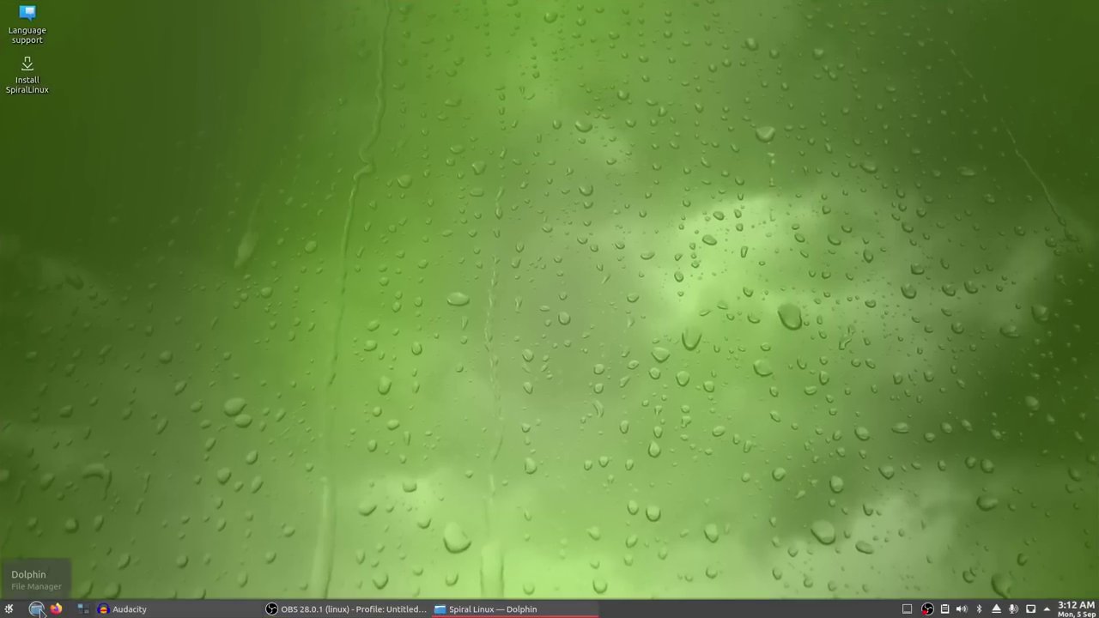
{"action": "left_click", "coordinate": [36, 609]}
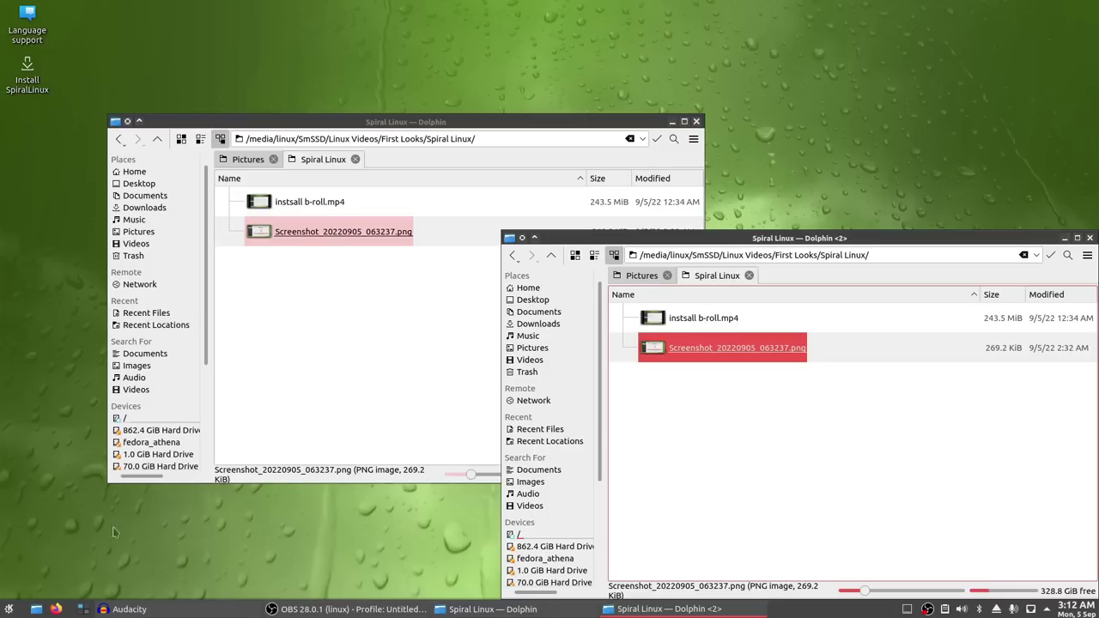
{"action": "left_click", "coordinate": [9, 609]}
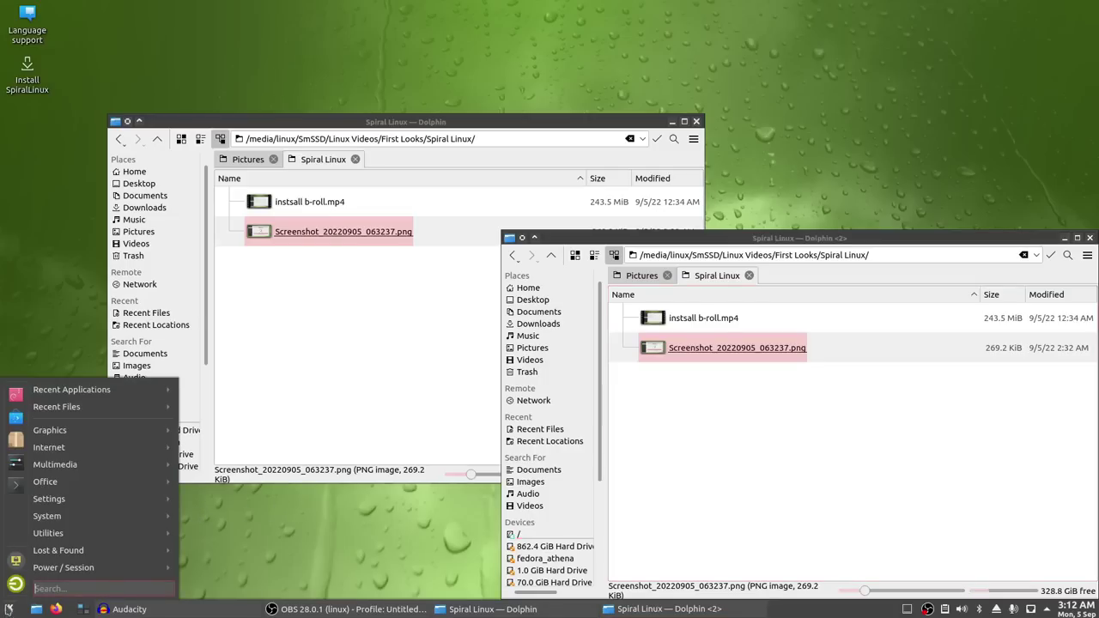